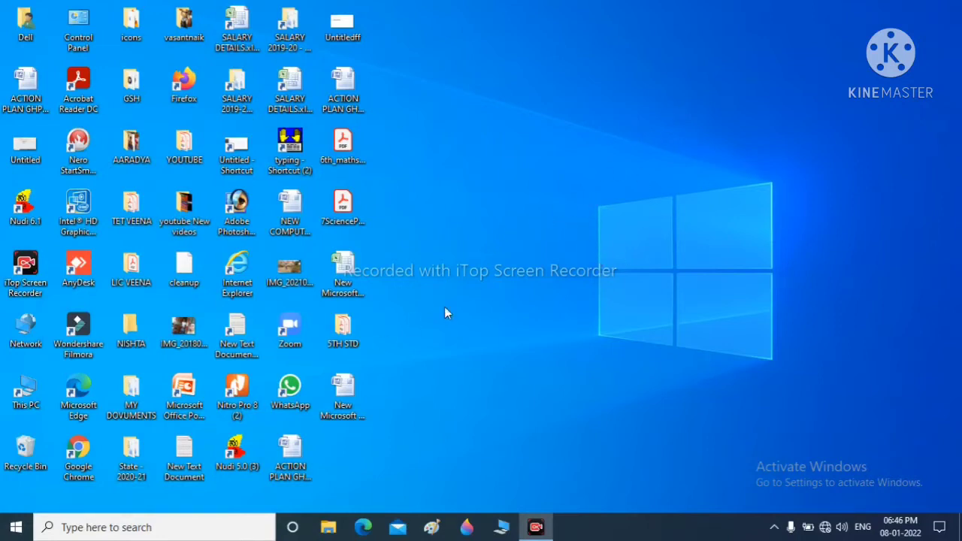
# In Chrome, open the Student Tracking System site from a "sats login" search and log in as a SATS user with the captcha.
pyautogui.doubleClick(78, 467)
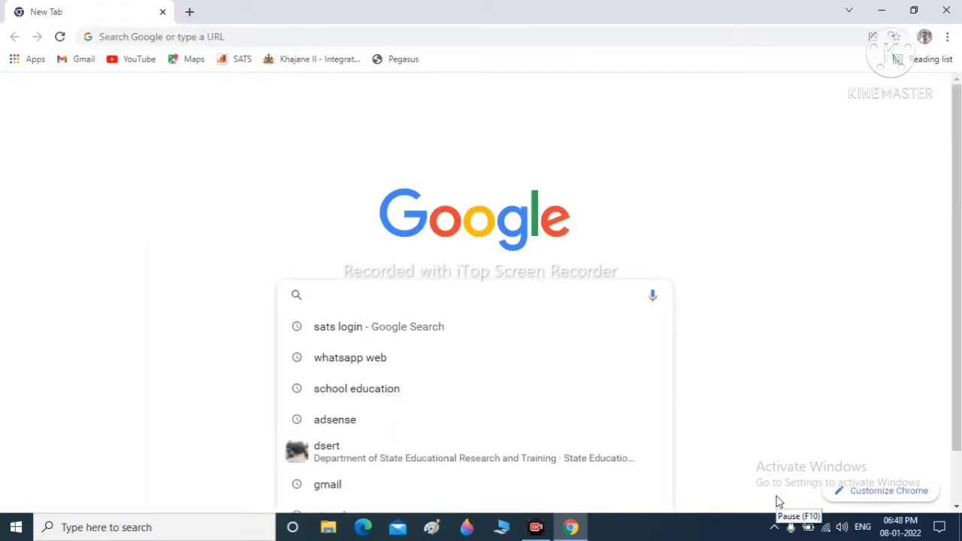
pyautogui.click(413, 327)
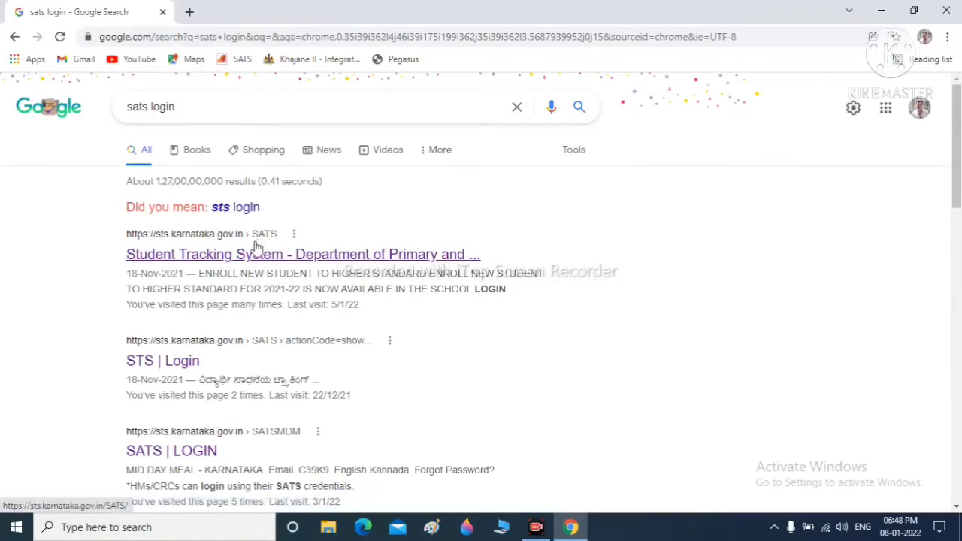
pyautogui.click(256, 248)
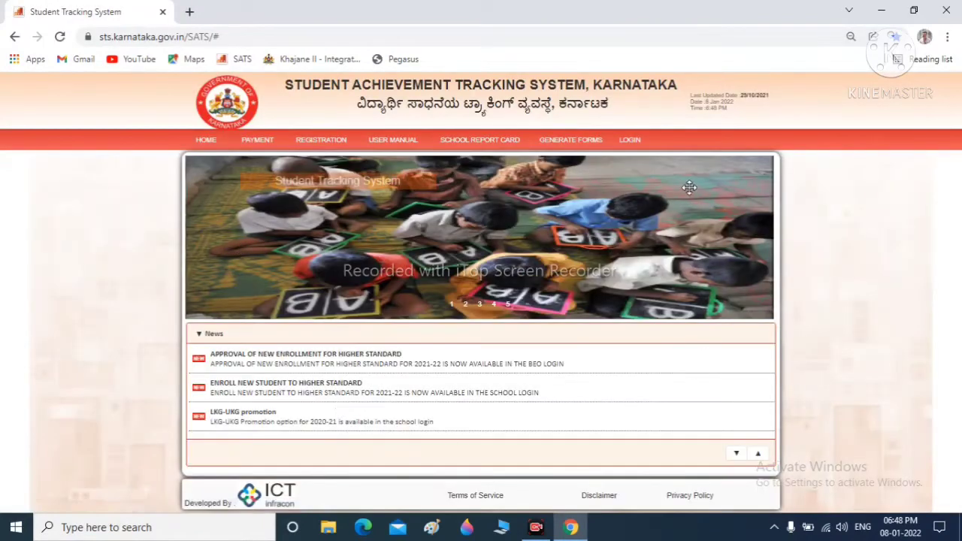
pyautogui.click(631, 143)
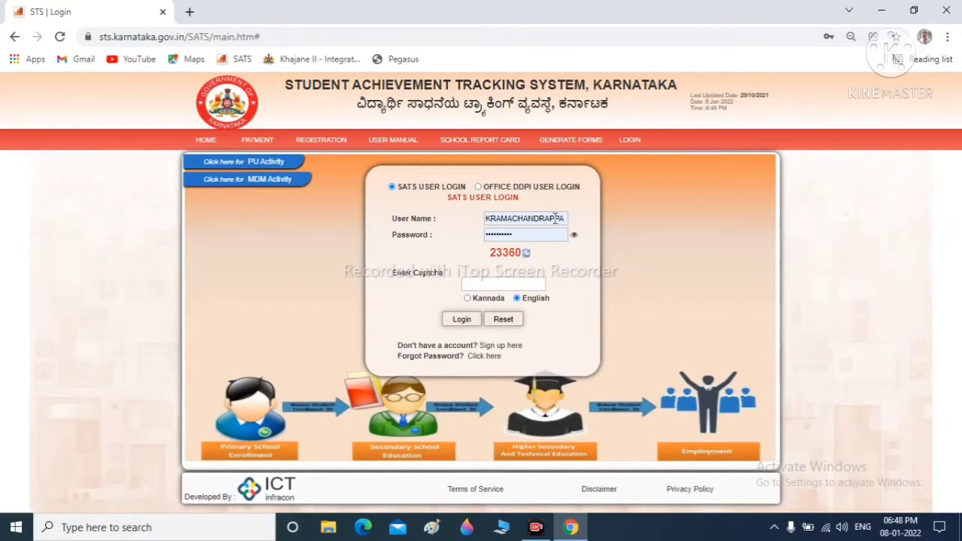
pyautogui.click(496, 283)
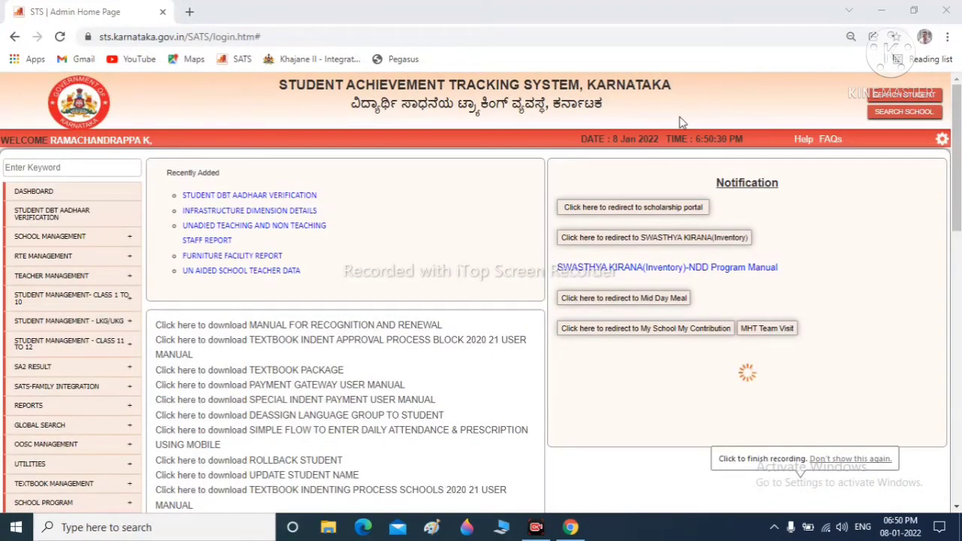
# Open the Mark Dropout and Fail Status page from the admission details for classes 1 to 10.
pyautogui.scroll(-2, 158, 183)
pyautogui.moveTo(107, 151)
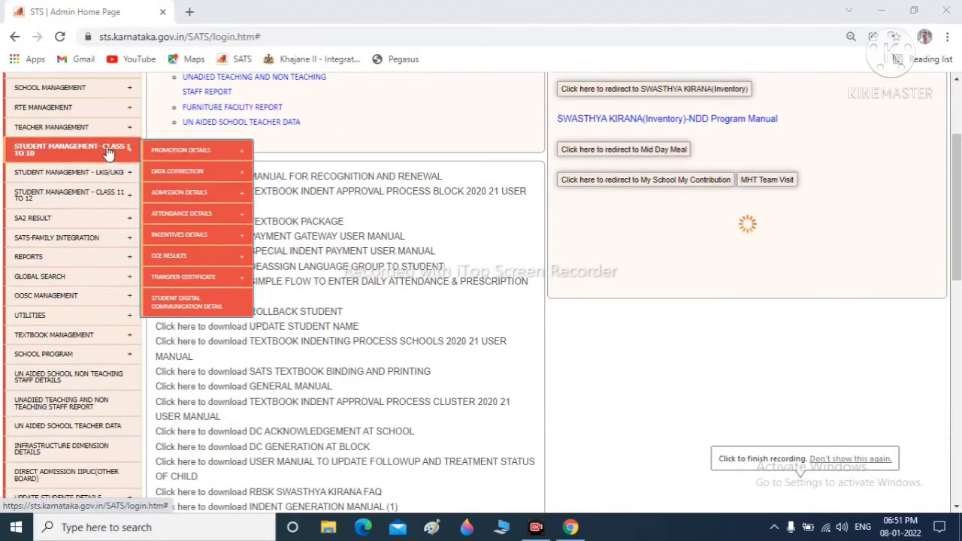
pyautogui.moveTo(178, 154)
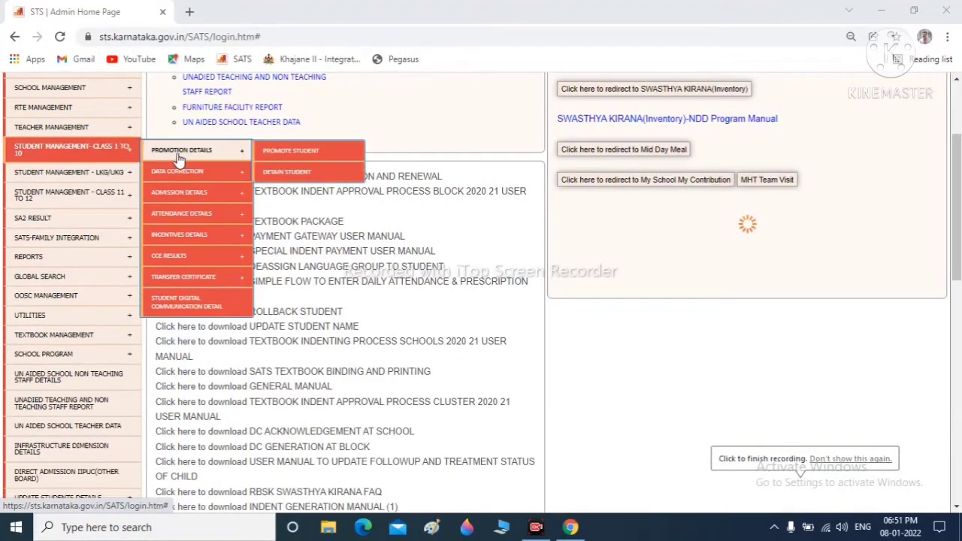
pyautogui.moveTo(197, 193)
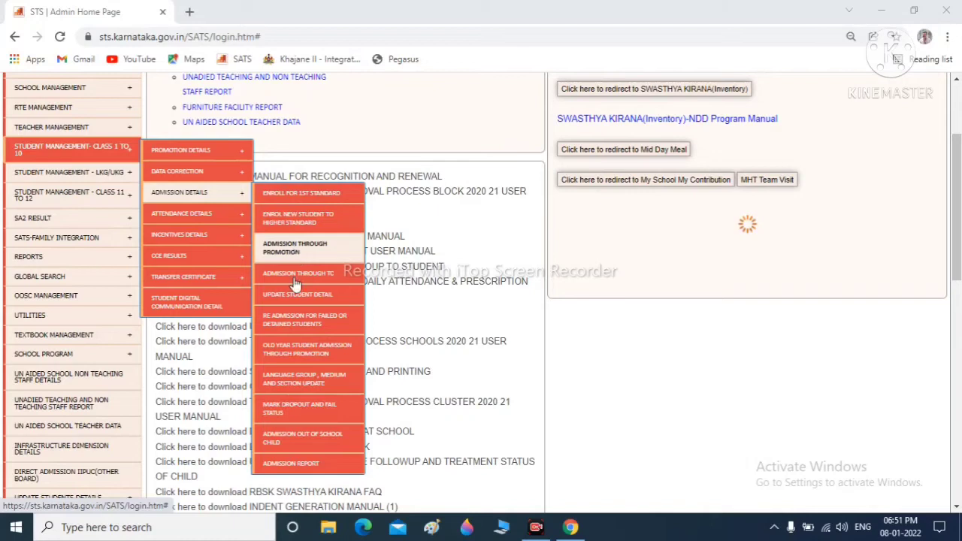
pyautogui.click(316, 415)
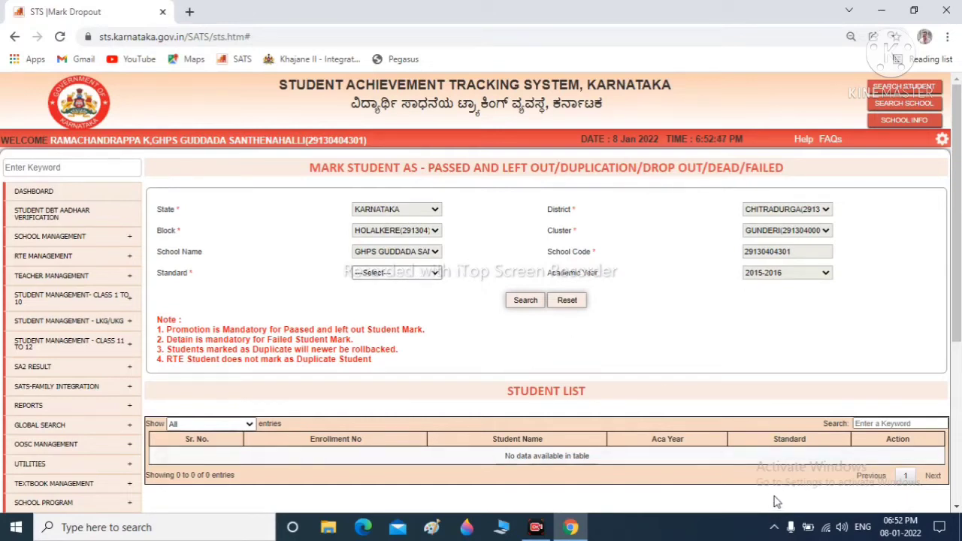
# Search for the school's students in standard 2 for academic year 2021-2022.
pyautogui.click(434, 274)
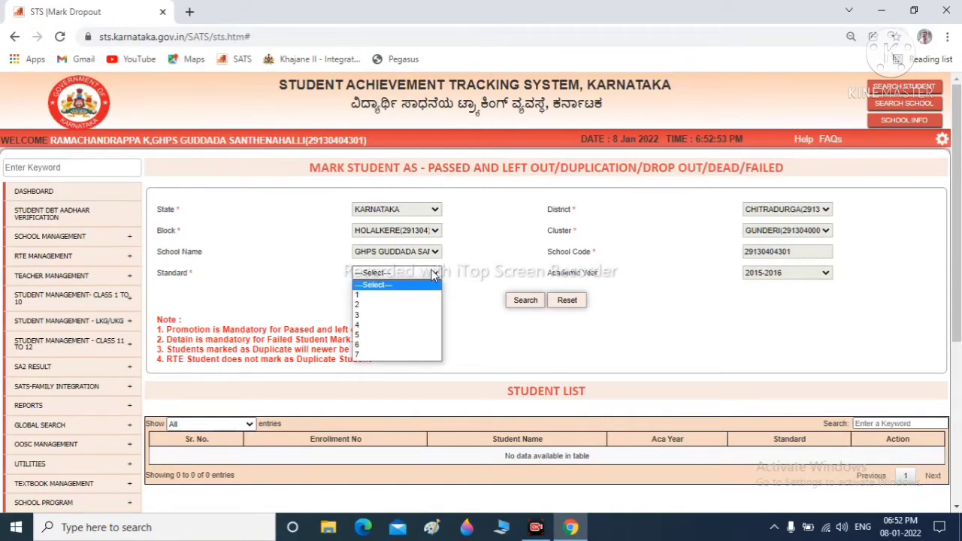
pyautogui.click(402, 306)
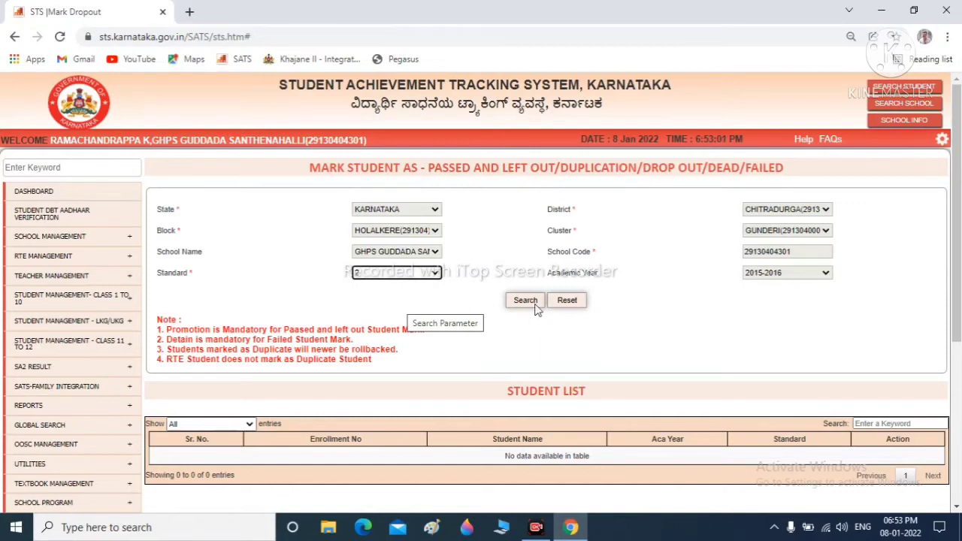
pyautogui.click(825, 275)
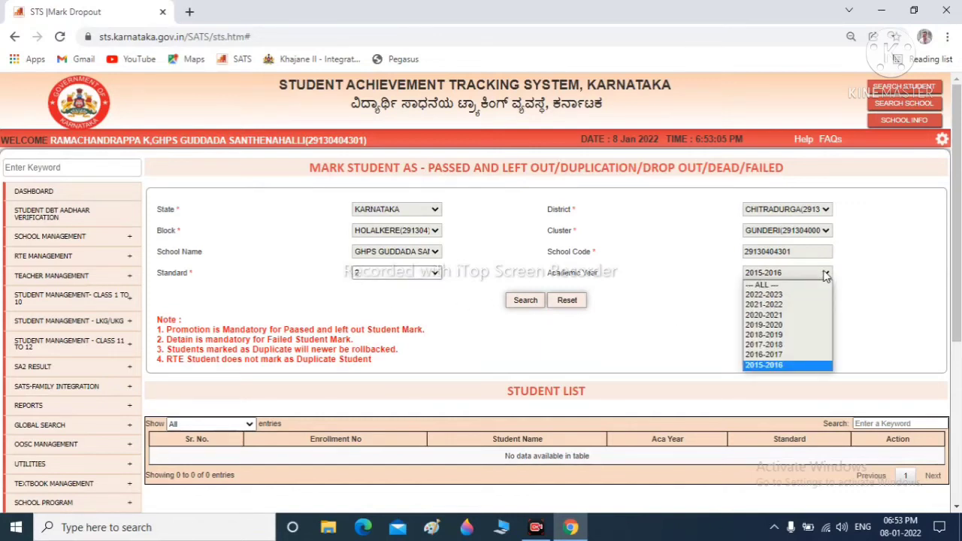
pyautogui.click(804, 308)
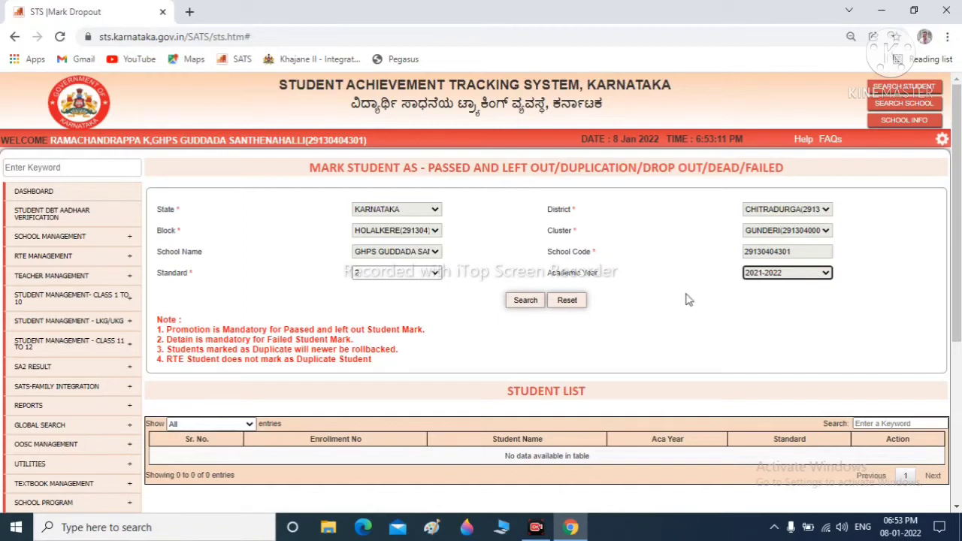
pyautogui.click(525, 300)
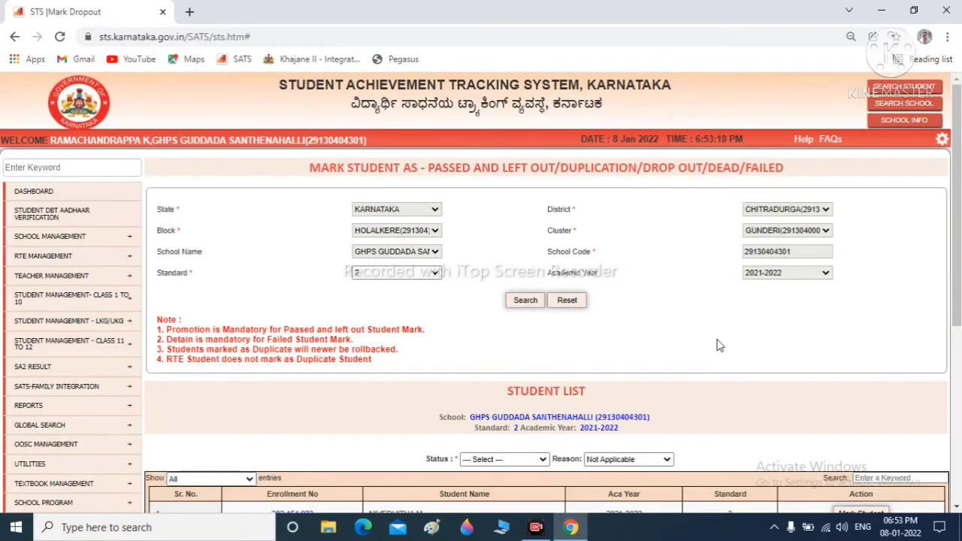
# Set the student list's status to Duplication and its reason to Not Applicable.
pyautogui.scroll(-2, 720, 346)
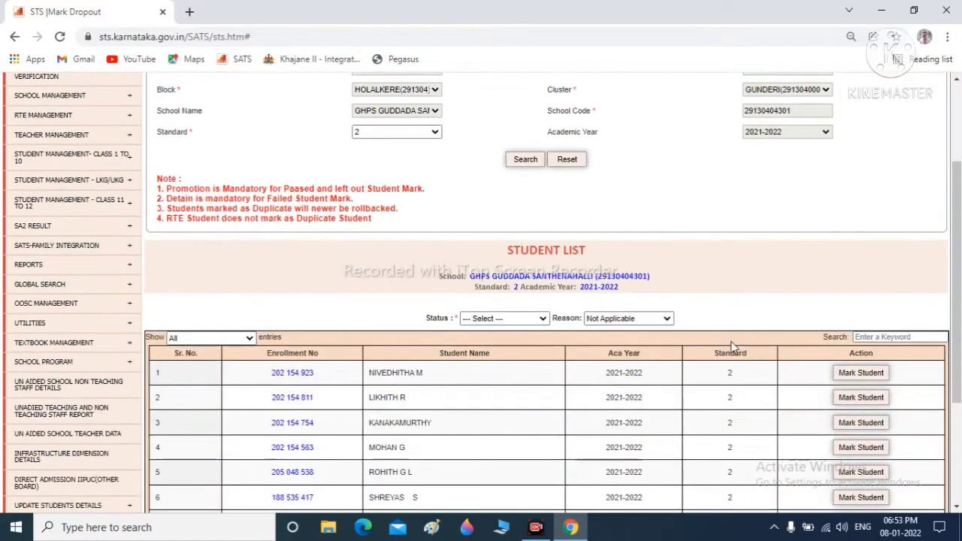
pyautogui.scroll(-2, 732, 346)
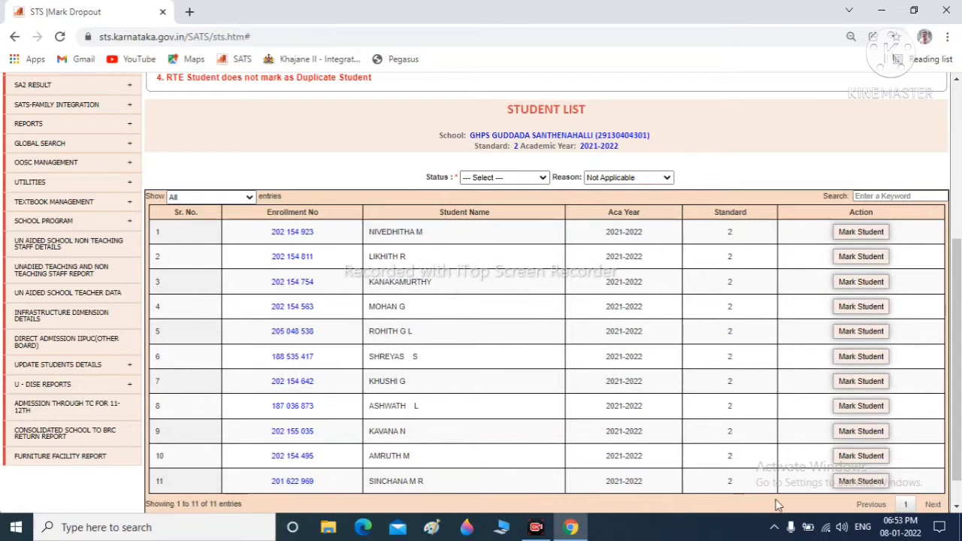
pyautogui.click(546, 178)
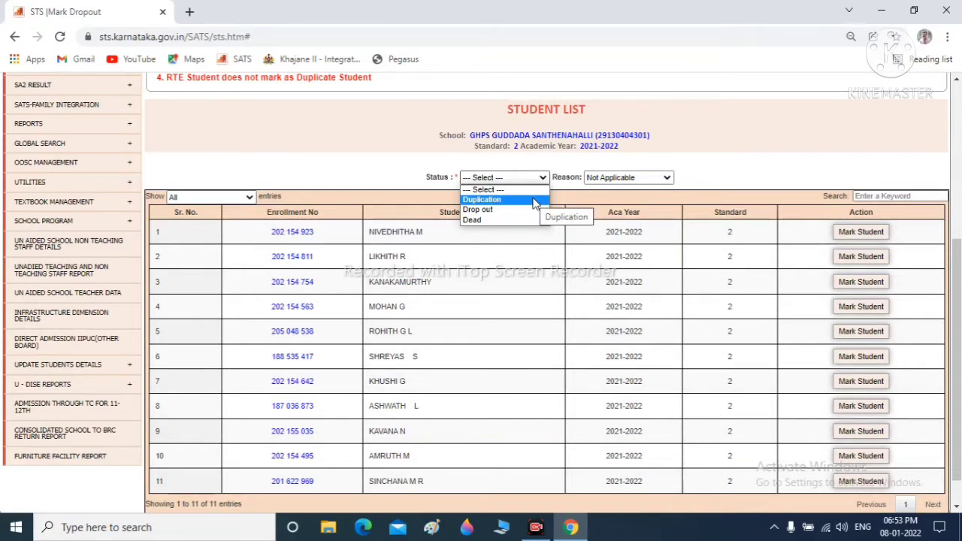
pyautogui.click(535, 201)
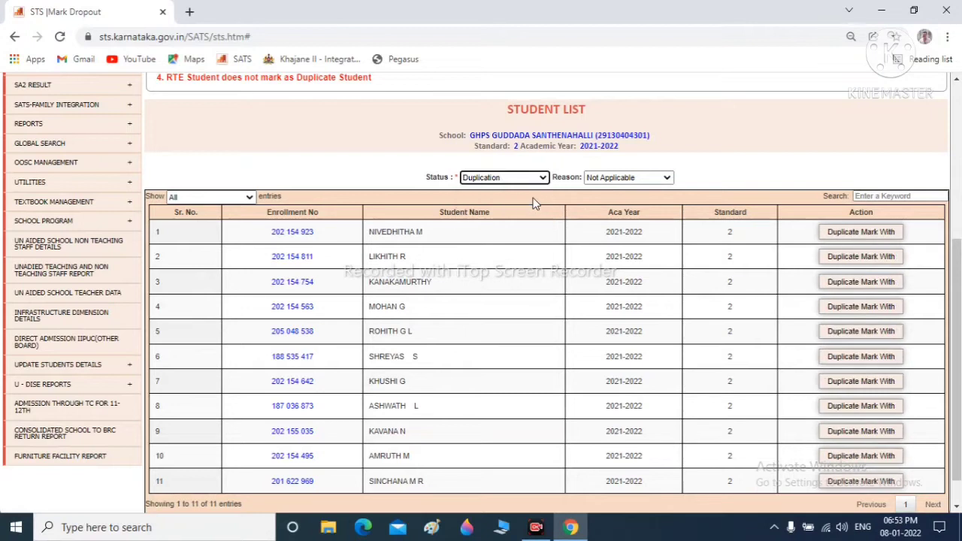
pyautogui.click(664, 178)
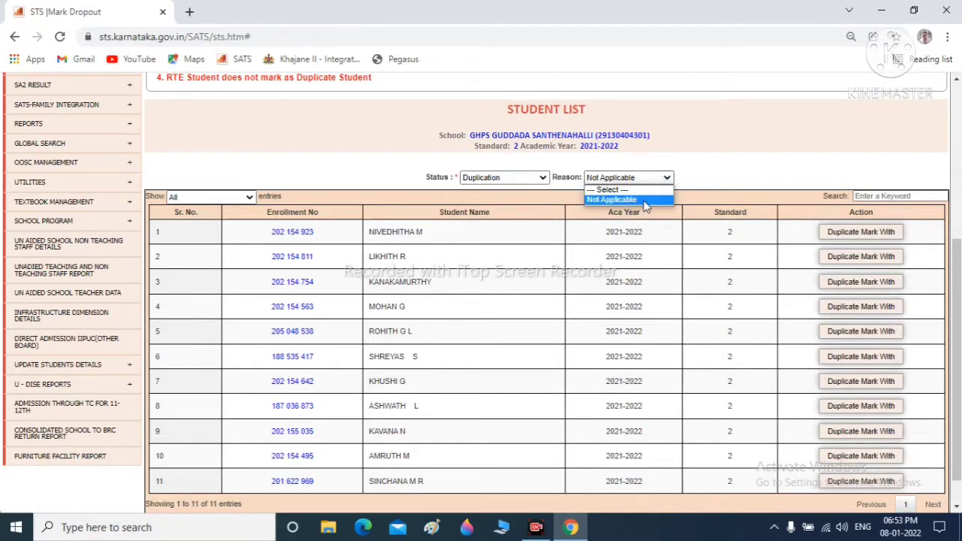
pyautogui.click(644, 202)
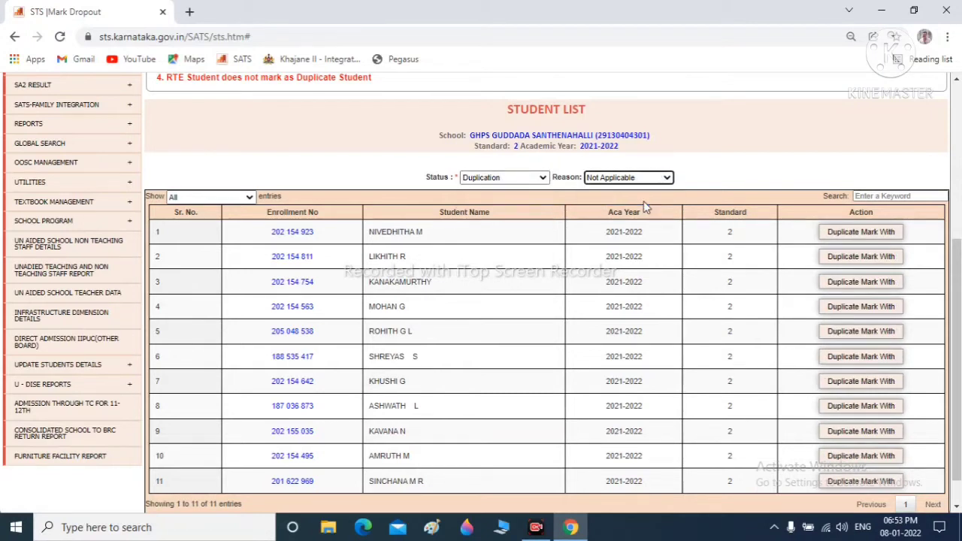
# Change the student list's status to Drop out and check which reasons it offers.
pyautogui.click(542, 178)
pyautogui.click(523, 210)
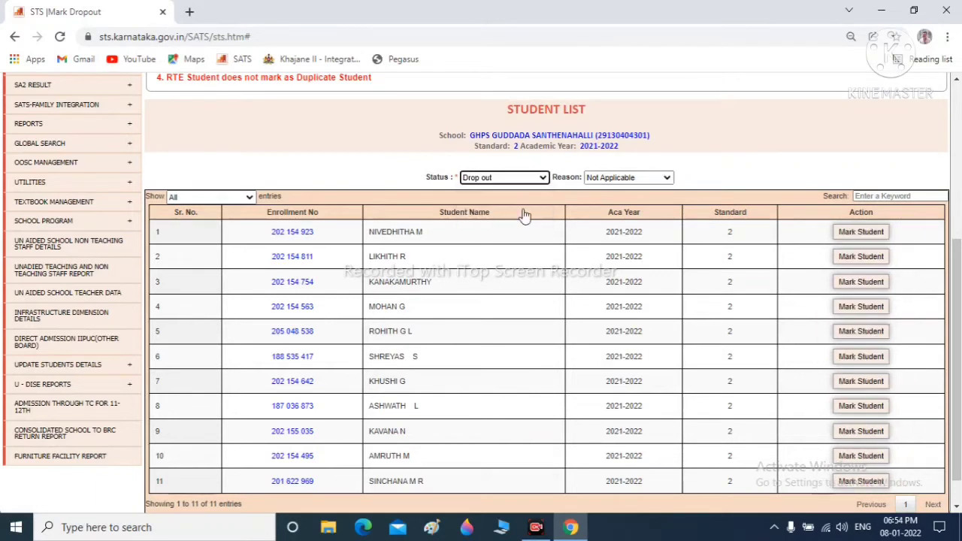
pyautogui.click(640, 178)
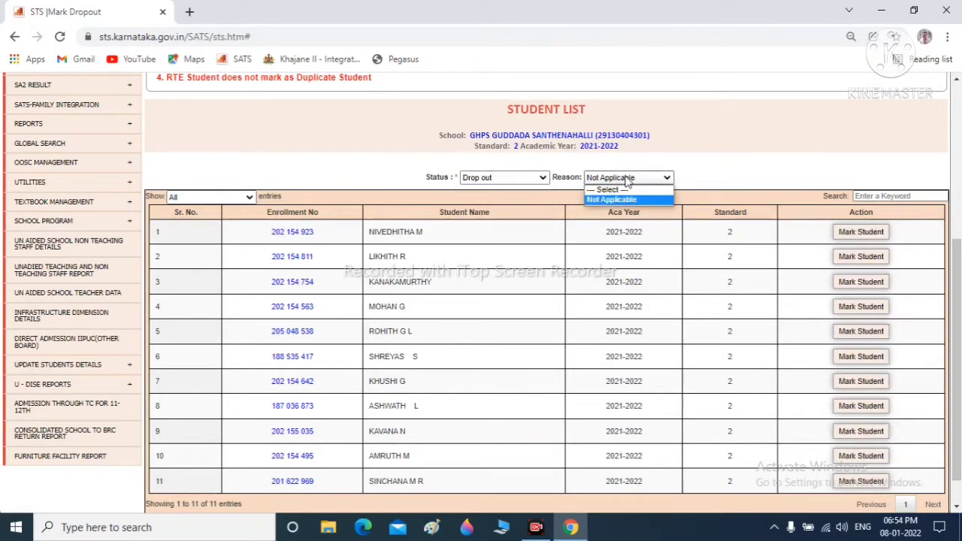
pyautogui.click(541, 180)
# Change the student list's status to Dead and check which reasons it offers.
pyautogui.click(541, 182)
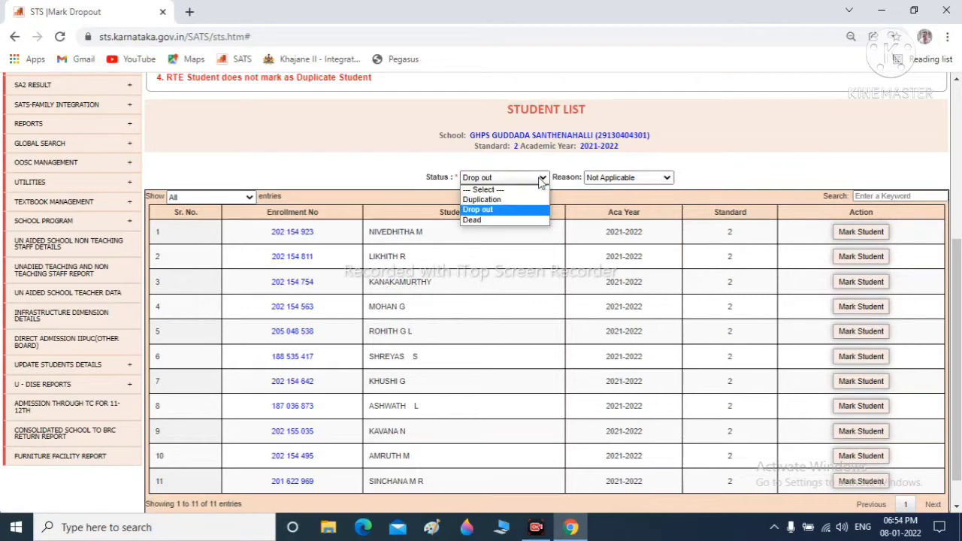
pyautogui.click(527, 220)
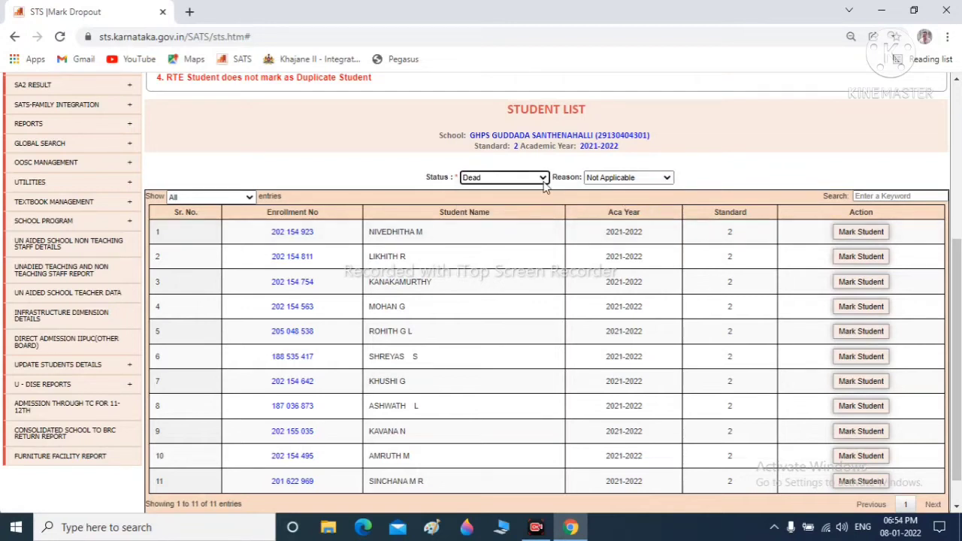
pyautogui.click(667, 179)
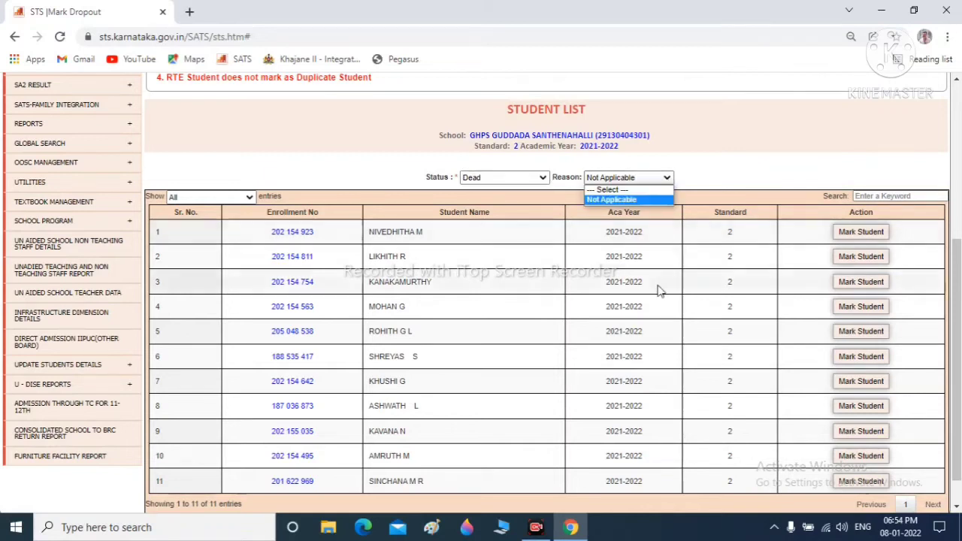
pyautogui.click(779, 496)
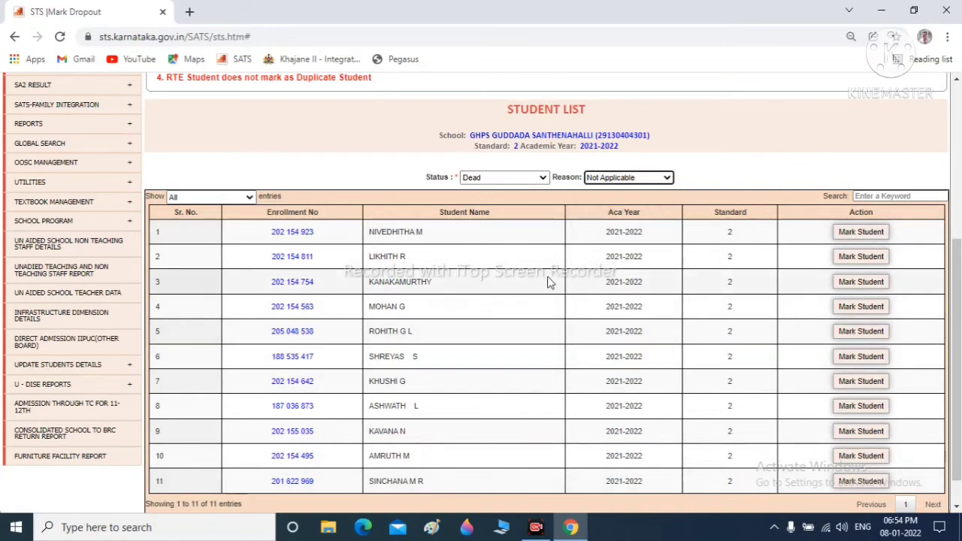
# Set the status back to Duplication and open the duplicate marking page for the sixth student in the list.
pyautogui.click(544, 179)
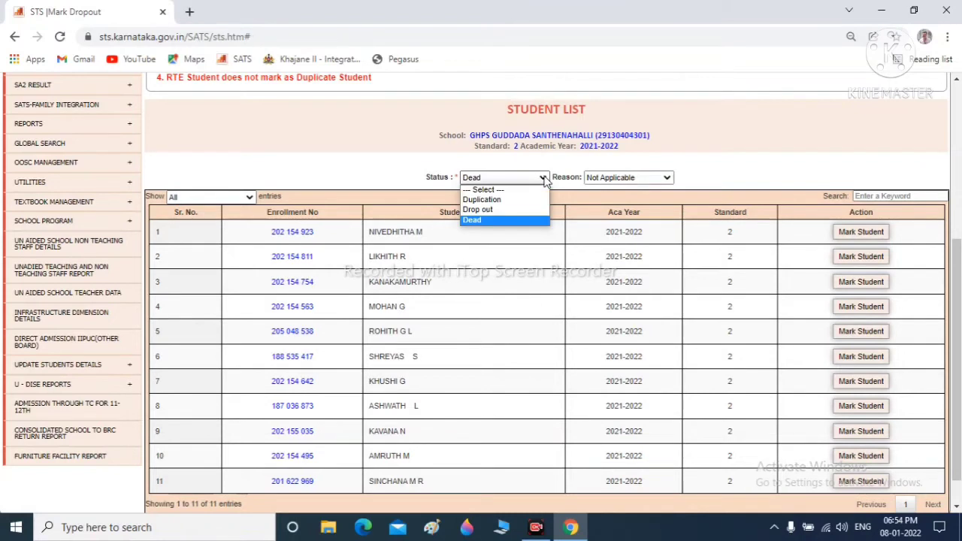
pyautogui.click(512, 201)
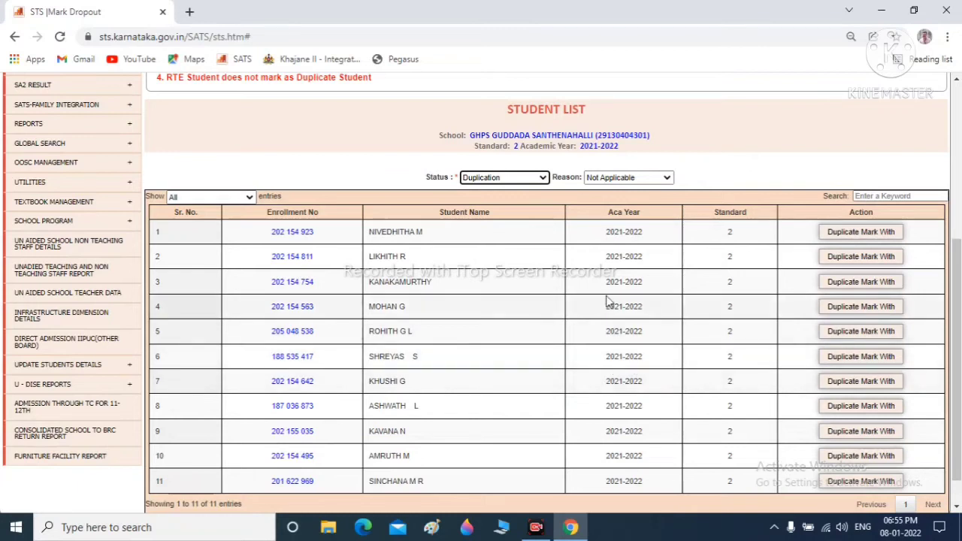
pyautogui.scroll(-1, 609, 303)
pyautogui.scroll(2, 609, 301)
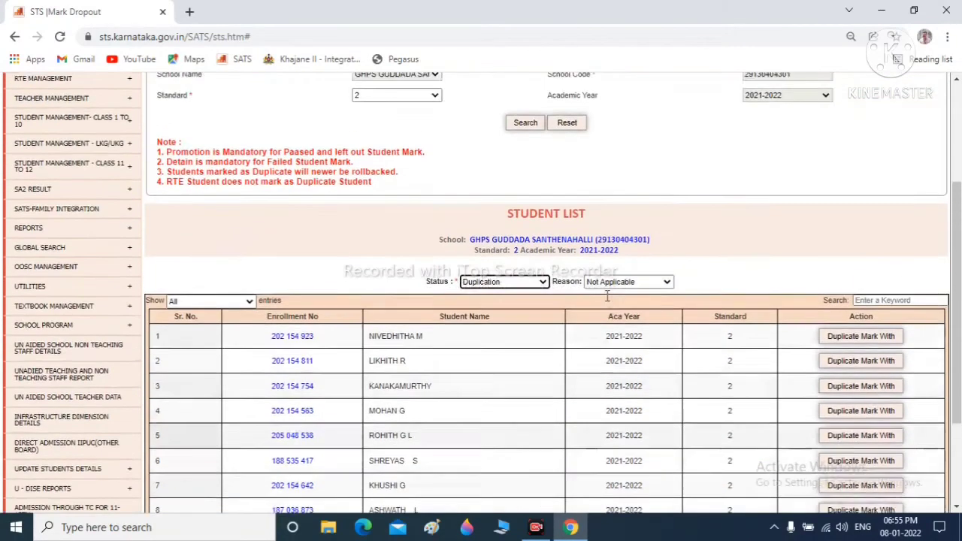
pyautogui.scroll(-2, 610, 300)
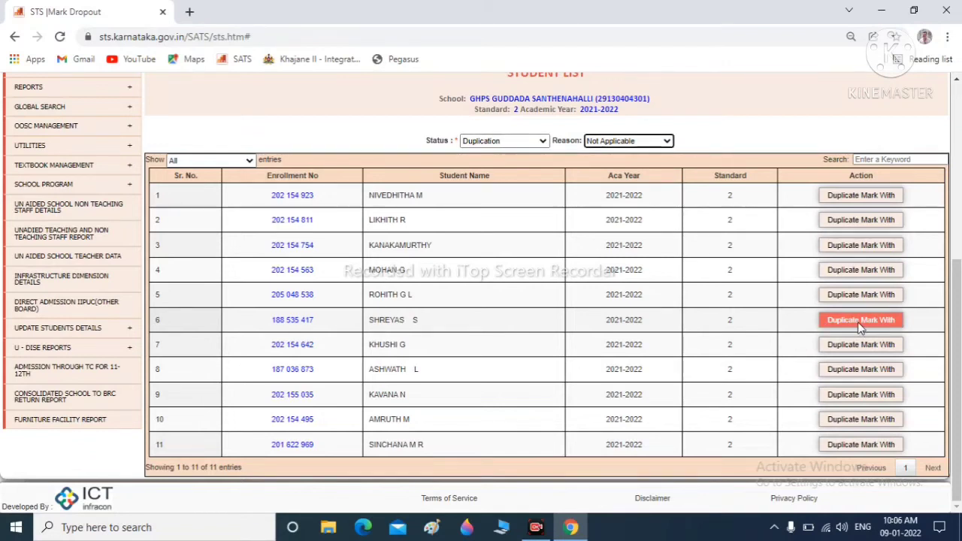
pyautogui.click(859, 322)
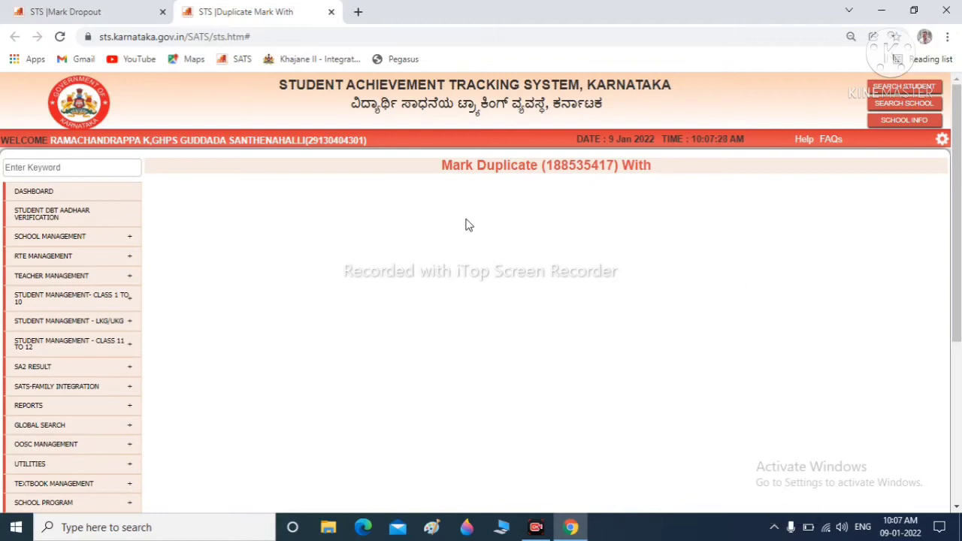
# Return to the Mark Dropout page, set the status to Drop out, and start marking the sixth student but cancel the submission.
pyautogui.click(140, 12)
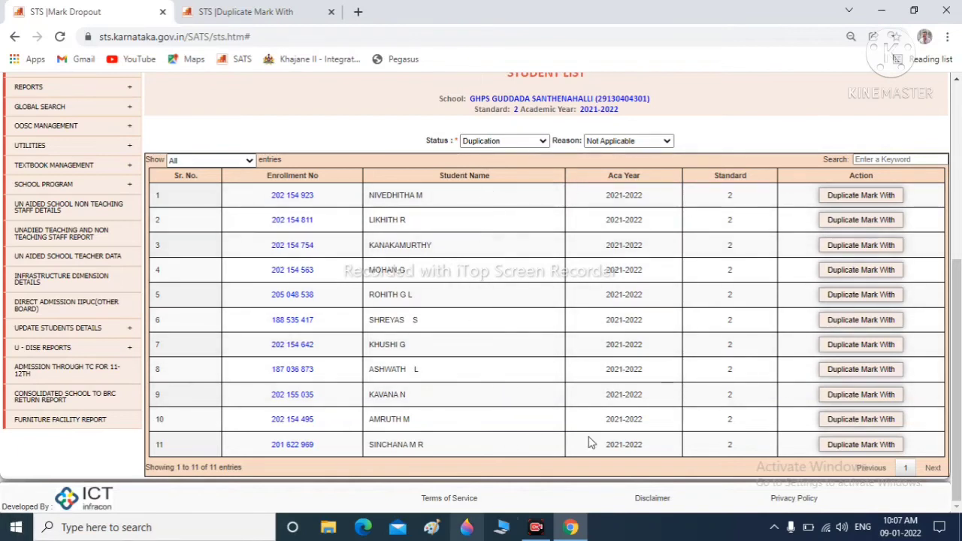
pyautogui.click(541, 141)
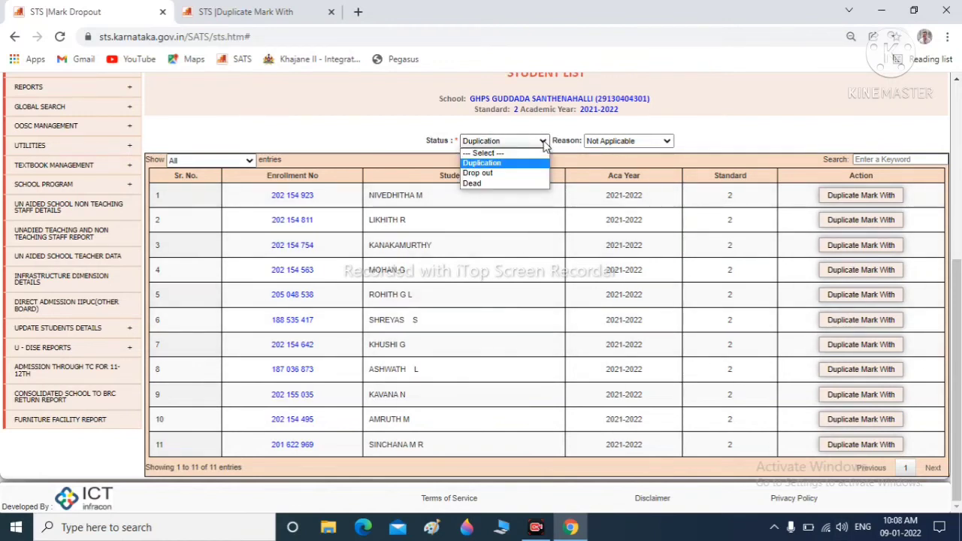
pyautogui.click(521, 174)
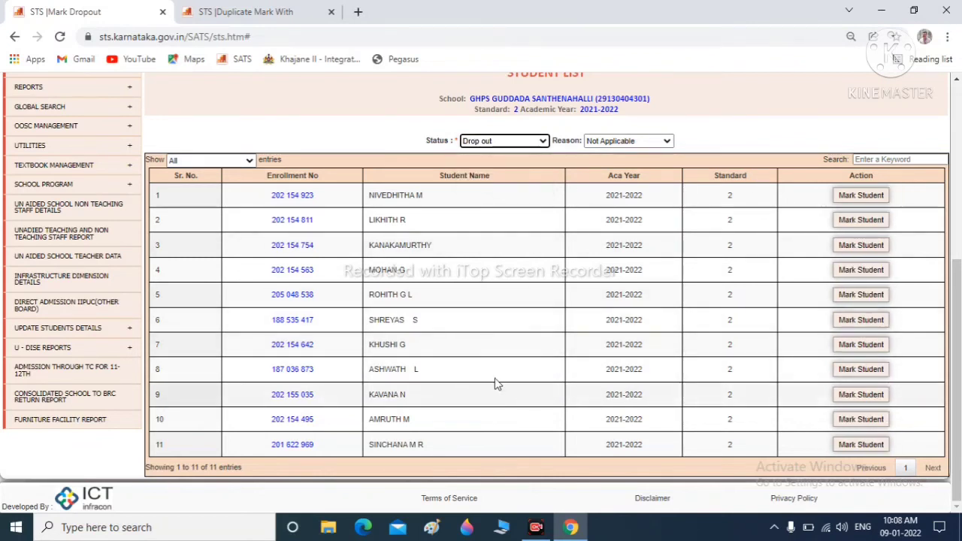
pyautogui.click(866, 324)
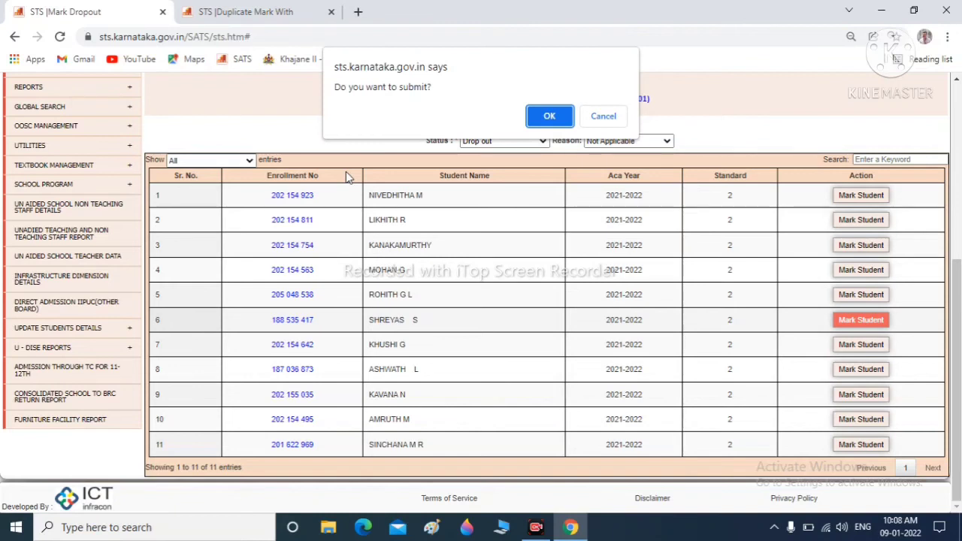
pyautogui.click(603, 118)
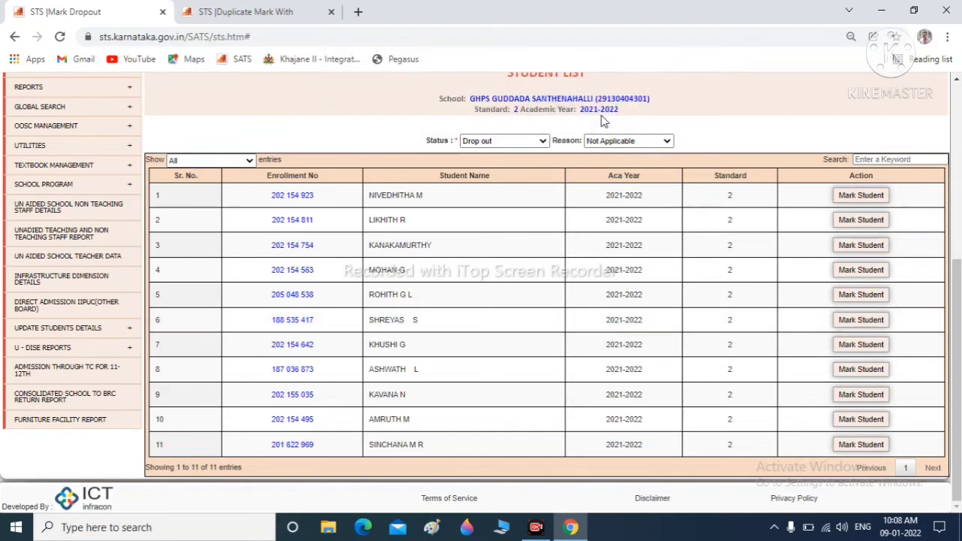
# Set the student list's status to Dead and start marking the fourth student, but cancel the submission.
pyautogui.click(543, 143)
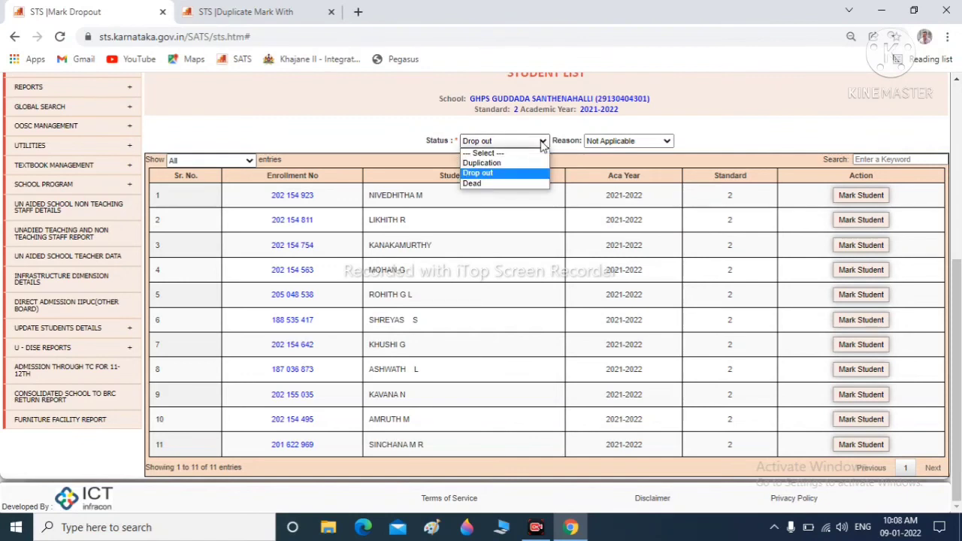
pyautogui.click(519, 184)
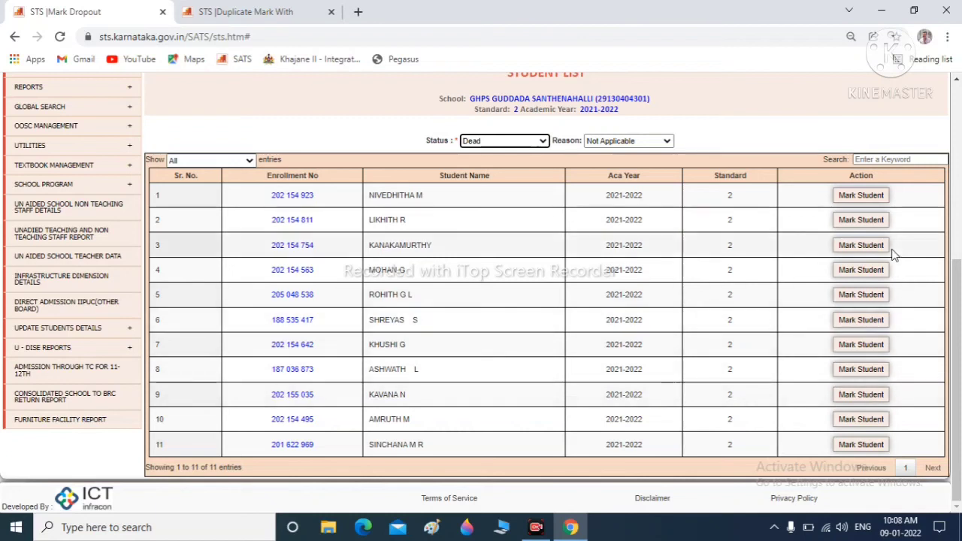
pyautogui.click(857, 272)
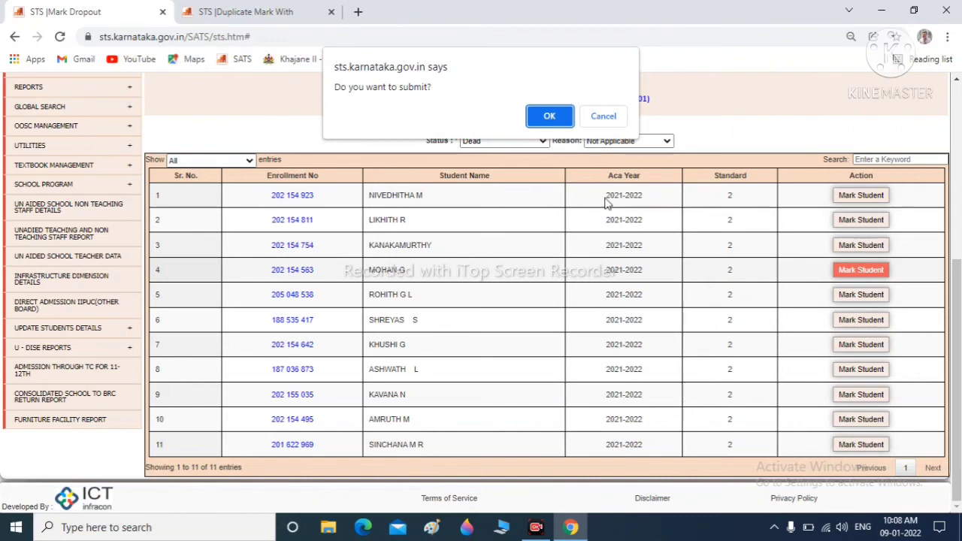
pyautogui.click(601, 120)
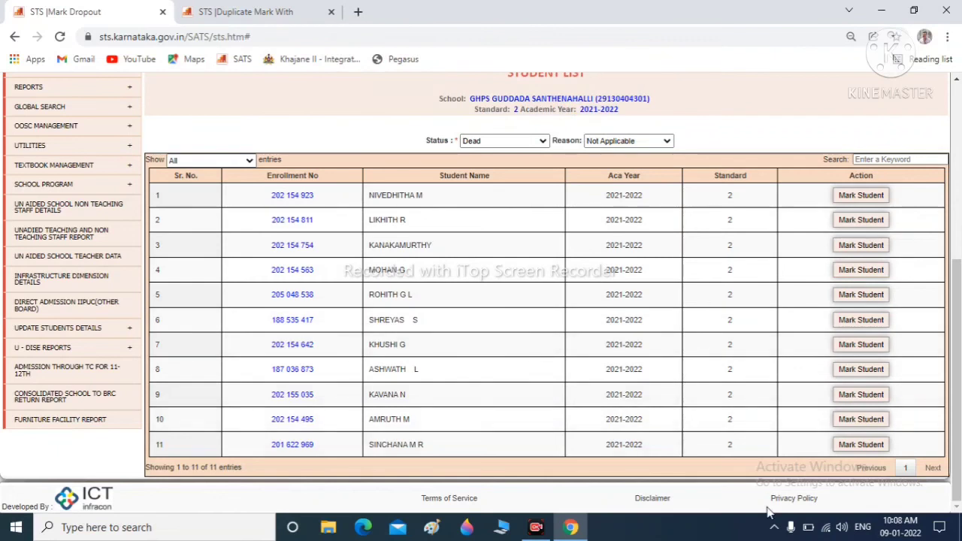
pyautogui.hotkey('alt', 'Down')
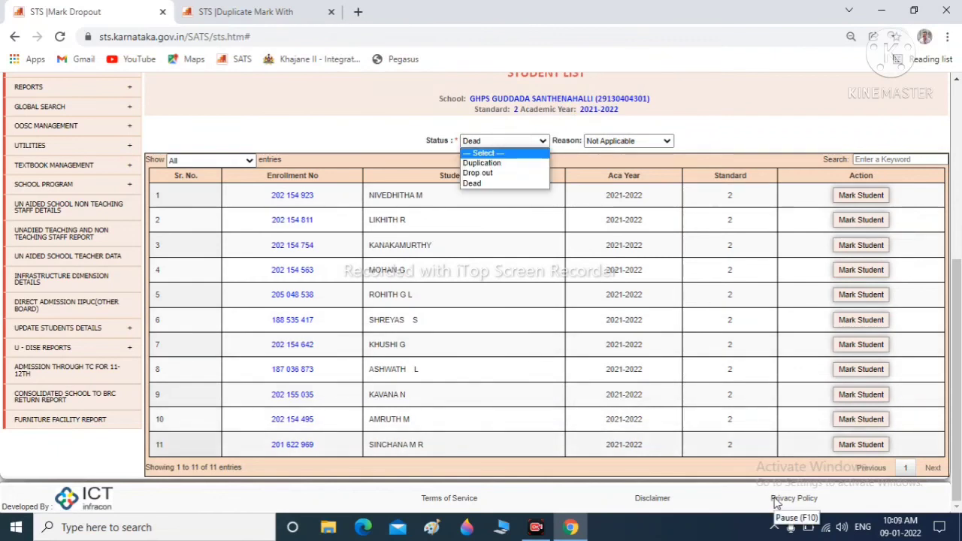